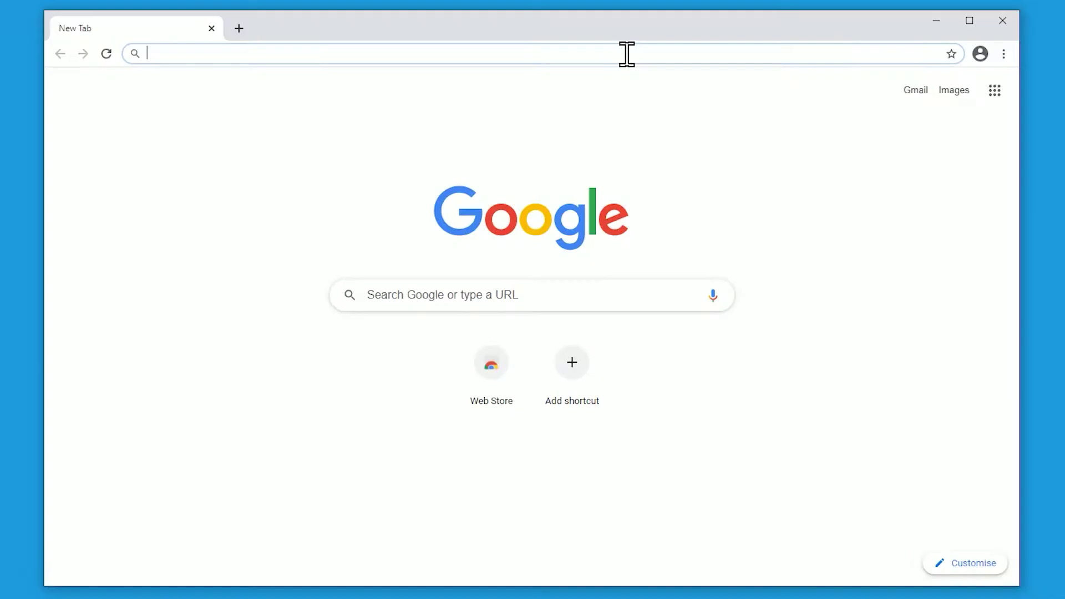
Step: Download the SimVisuals 2 1.6.0 Windows x64 installer from portal.immersaview.com and run it
type("portal.i")
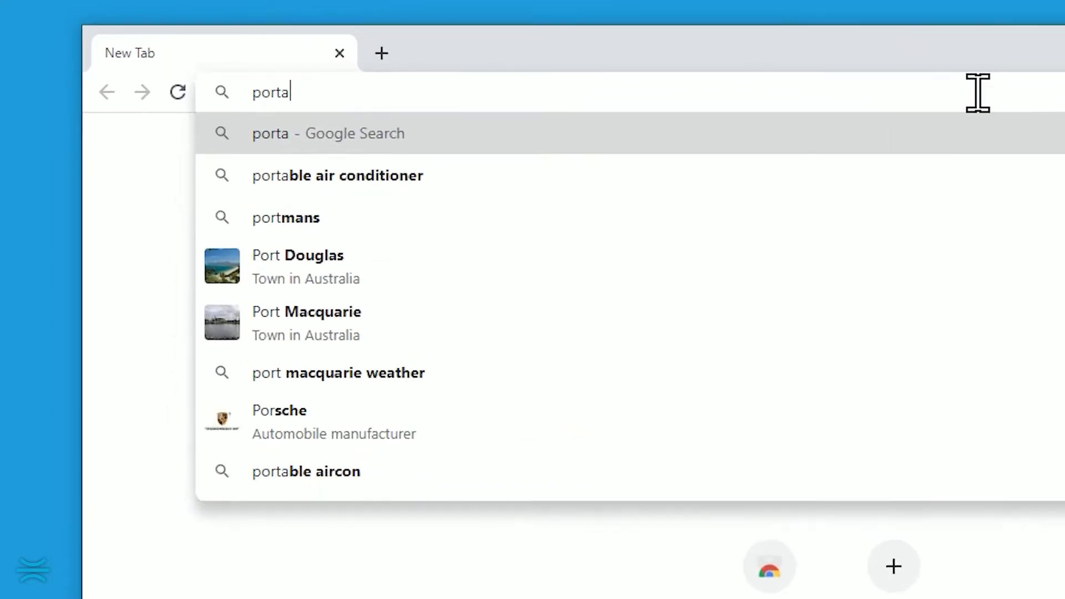
type("mmersaview.c")
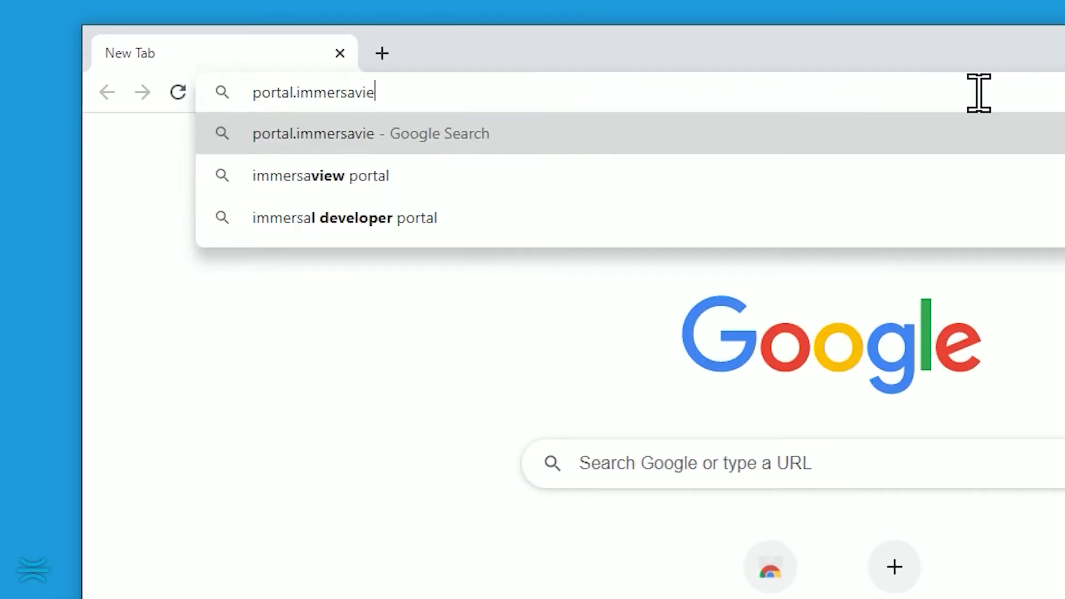
type("om")
key("Return")
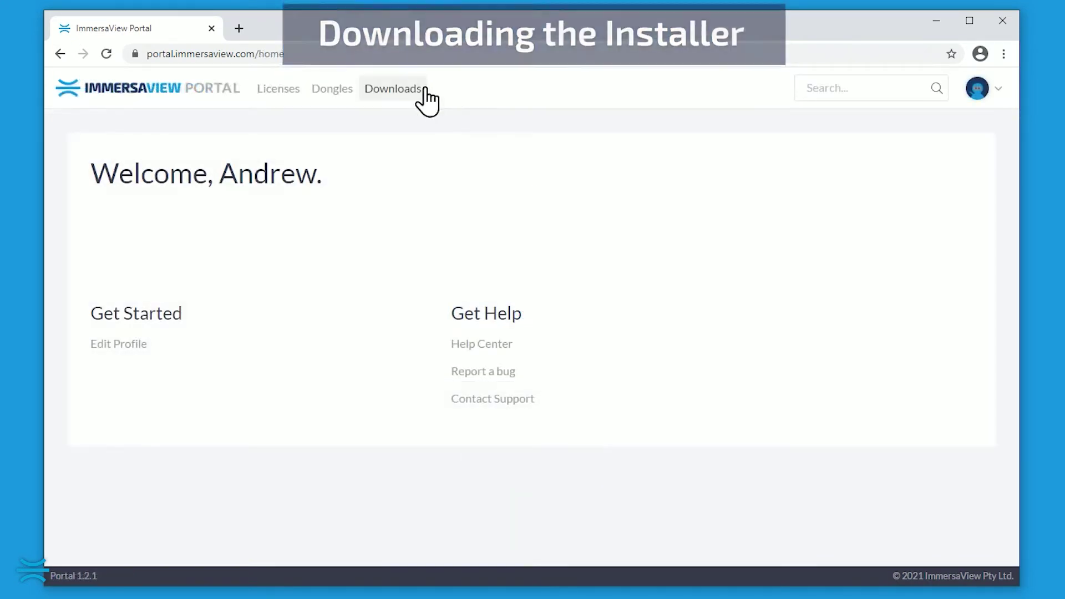
left_click(417, 101)
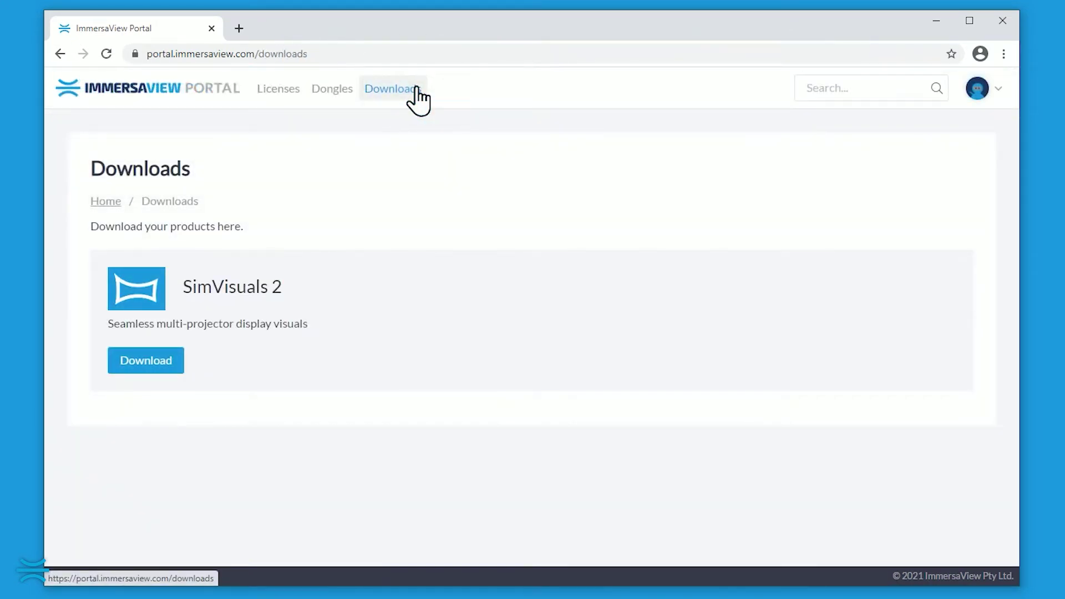
left_click(114, 368)
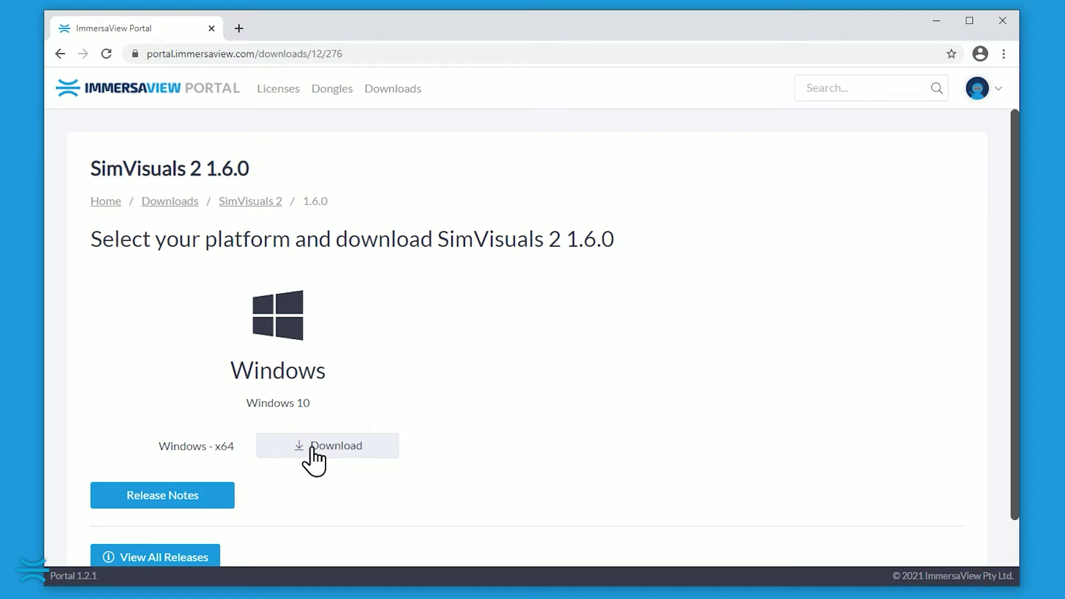
left_click(312, 449)
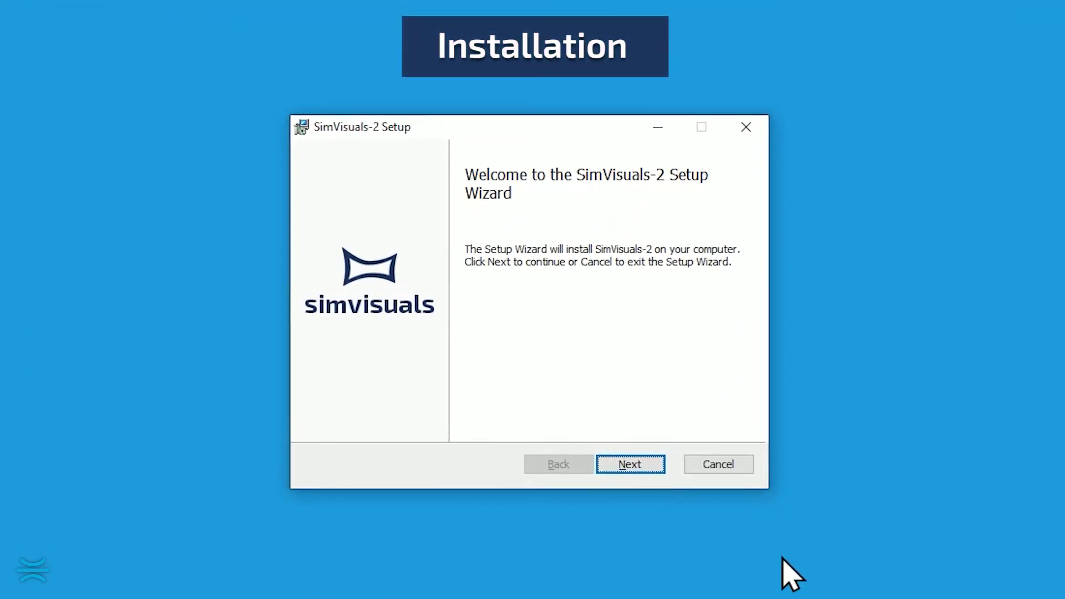
Step: Accept the licence terms and install into the default C:\Program Files\ImmersaView\SimVisuals-2\ folder
left_click(623, 460)
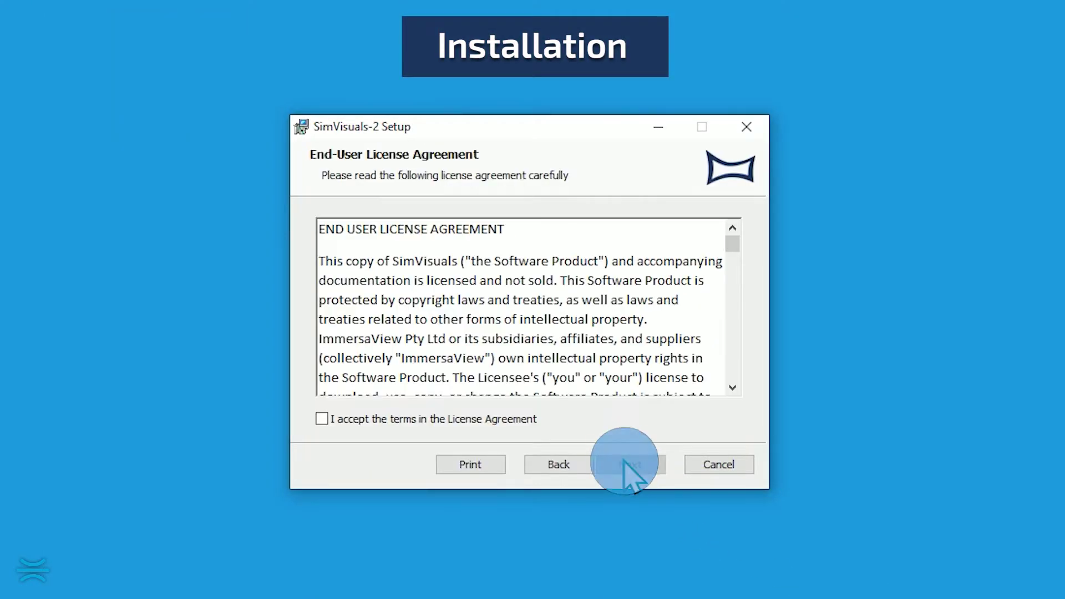
left_click(526, 425)
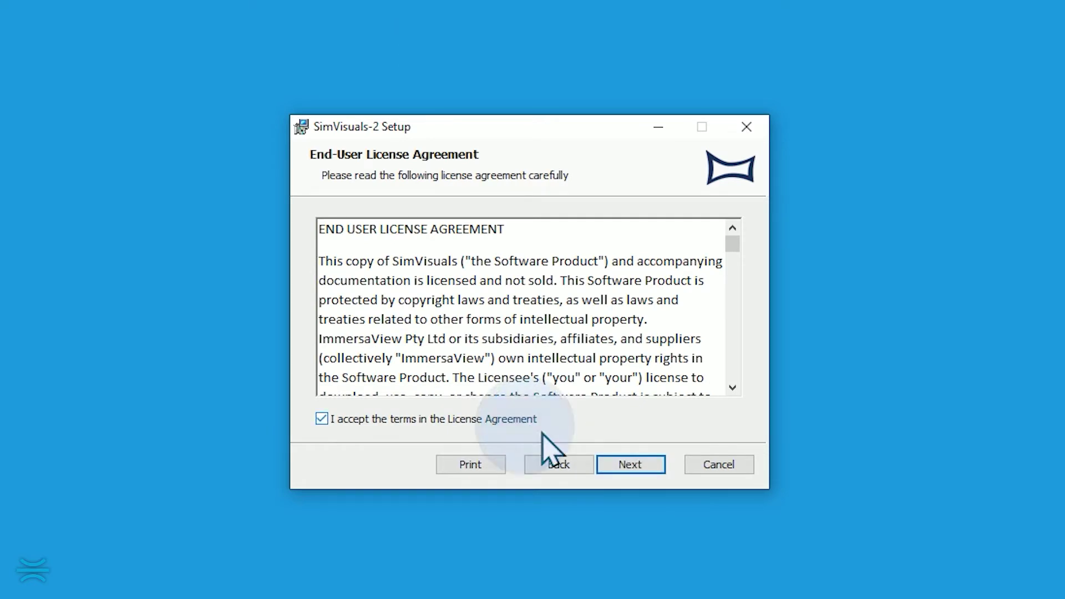
left_click(610, 464)
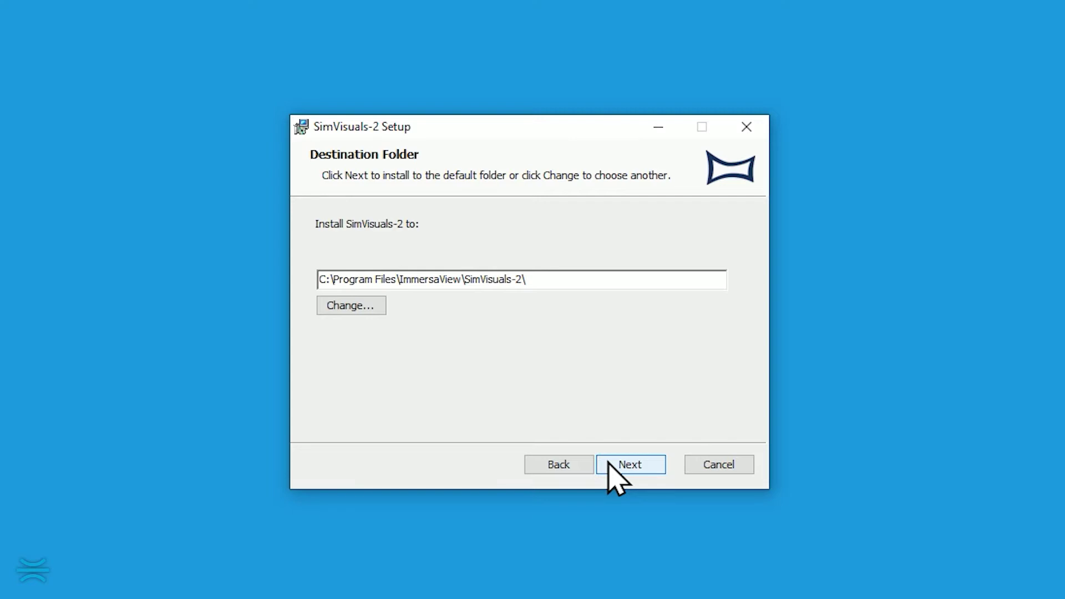
left_click(609, 464)
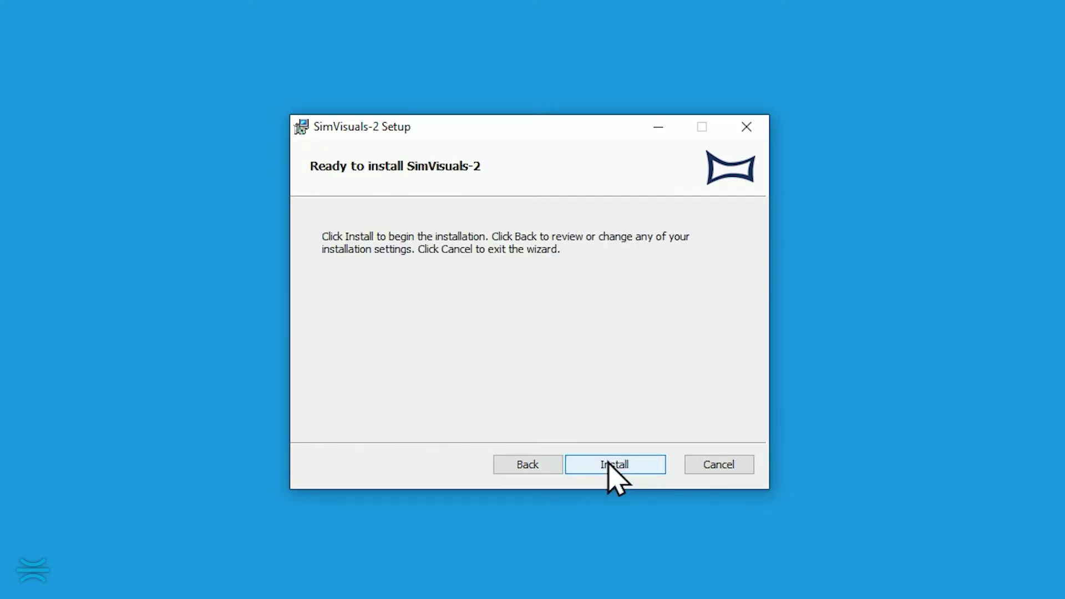
left_click(609, 465)
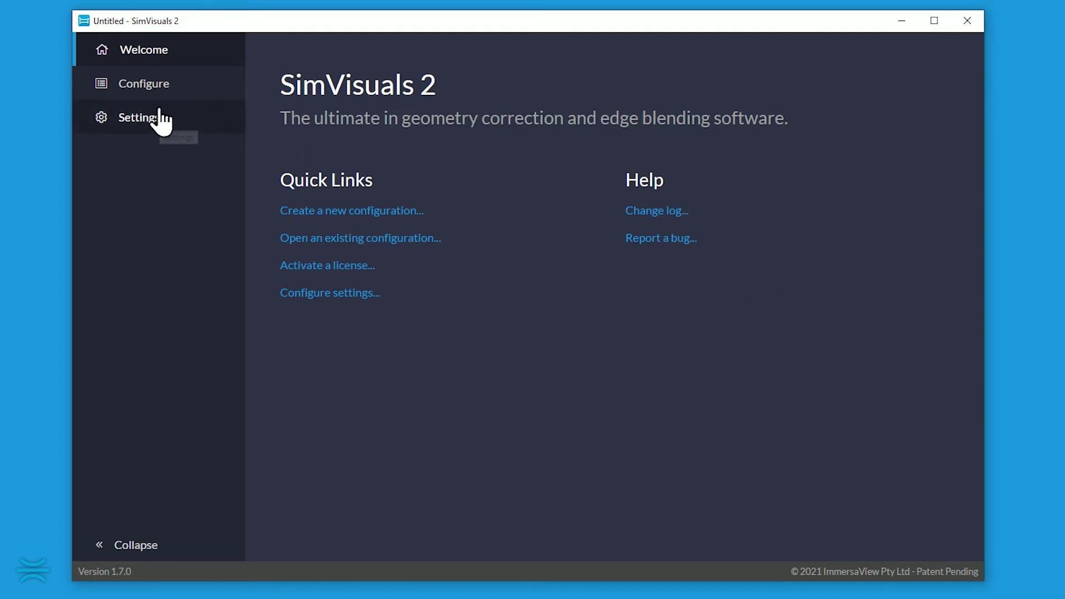
Step: Sign in with the portal account and activate the SimVisuals 2 Advanced + AutoCal trial licence online
left_click(160, 120)
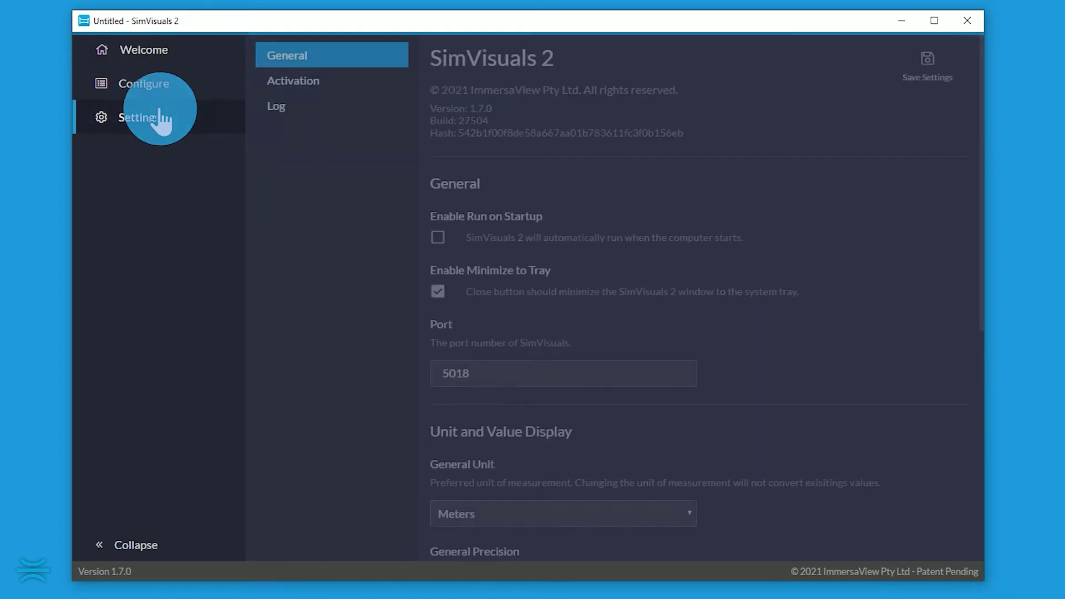
left_click(306, 95)
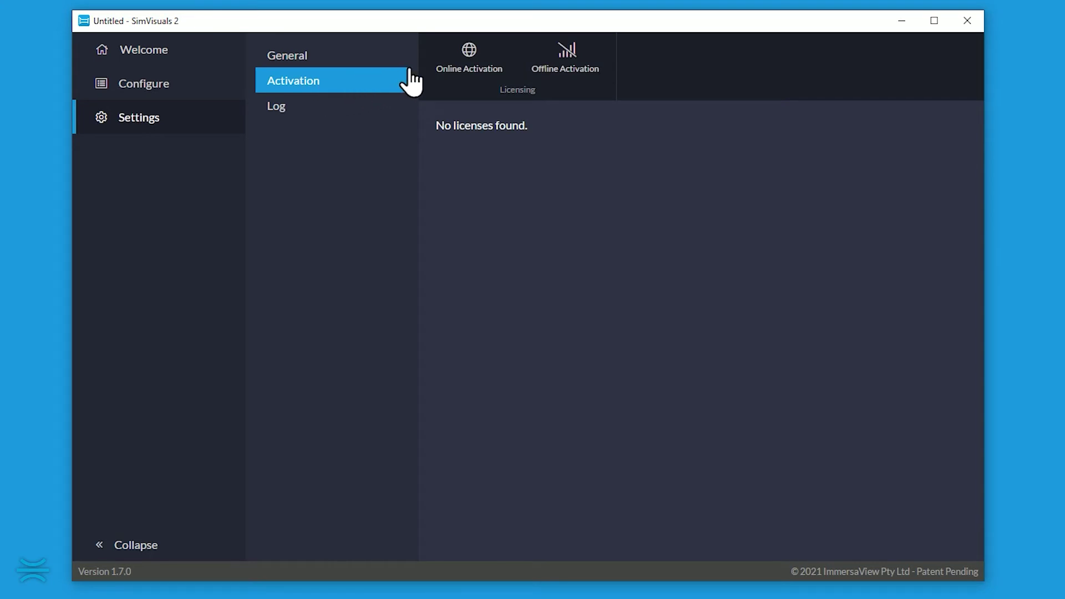
left_click(471, 58)
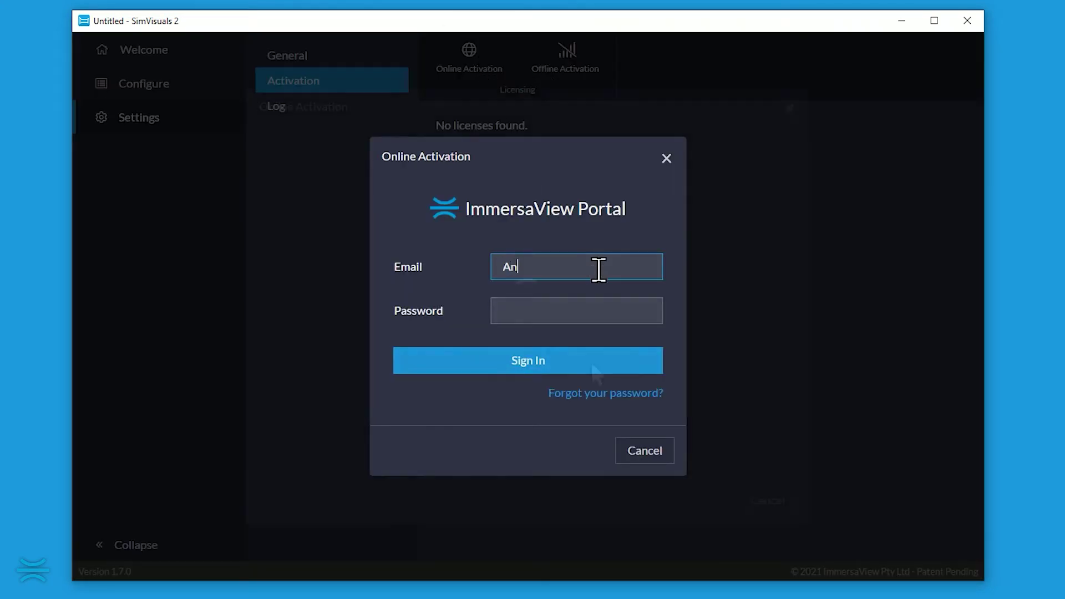
left_click(591, 360)
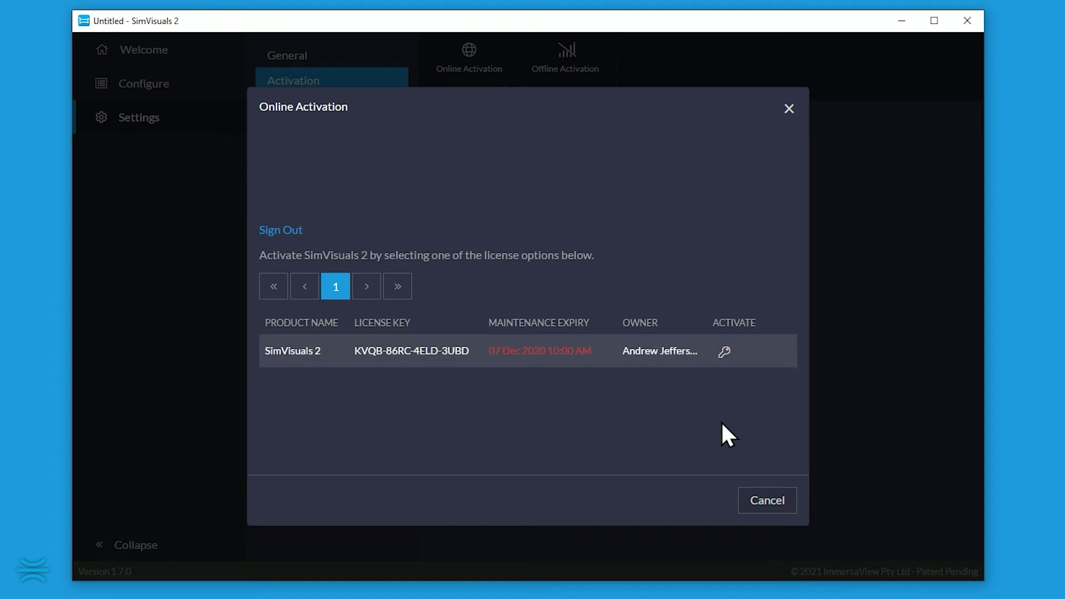
left_click(725, 351)
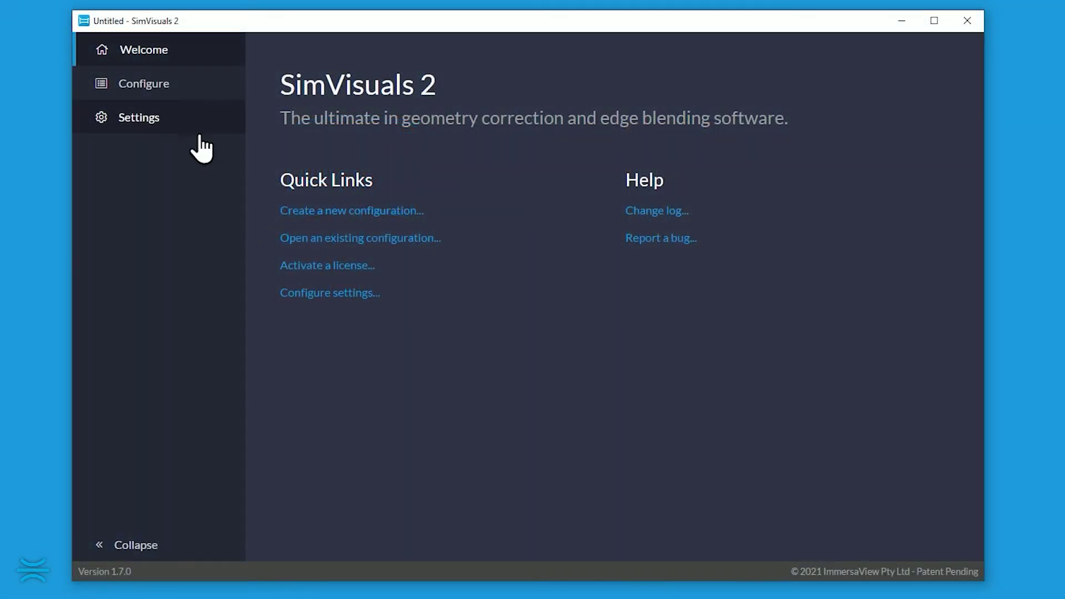
Step: Generate an offline activation request and save it as FlightSimulator.req on the Desktop
left_click(198, 123)
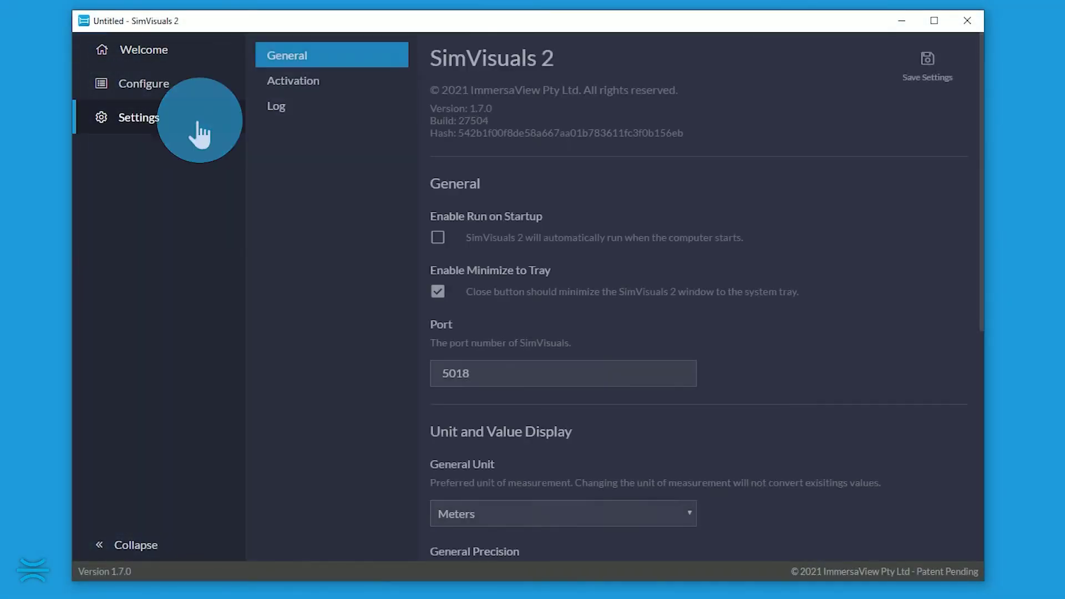
left_click(314, 86)
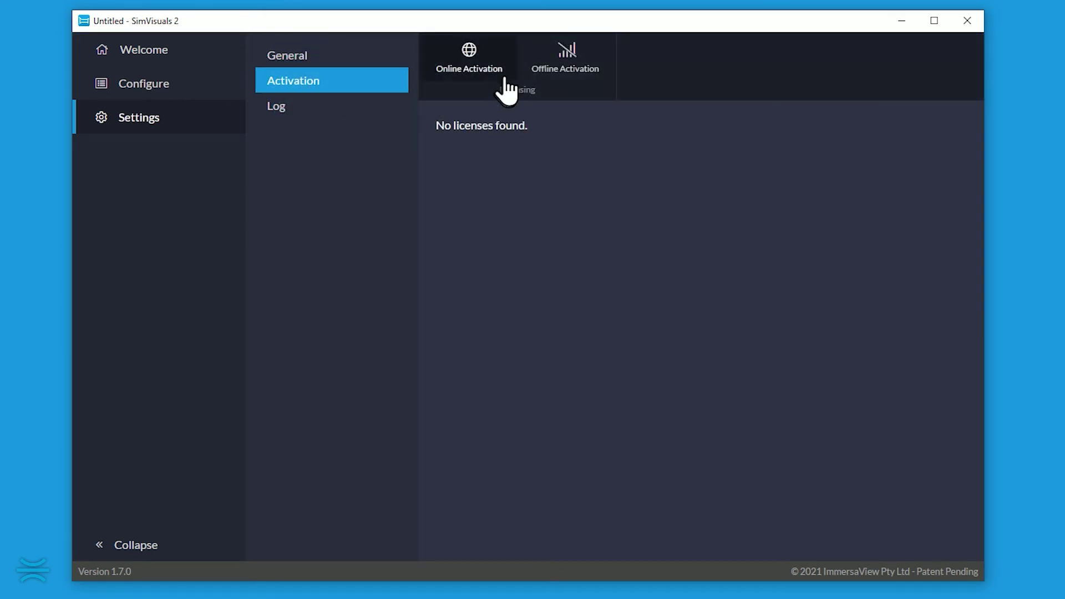
left_click(550, 65)
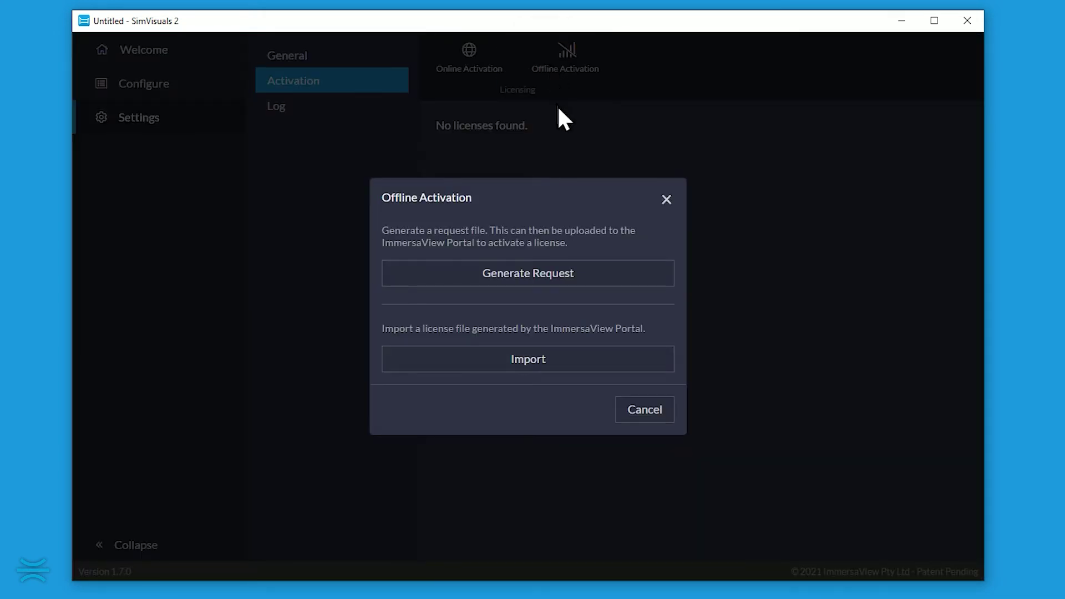
left_click(606, 277)
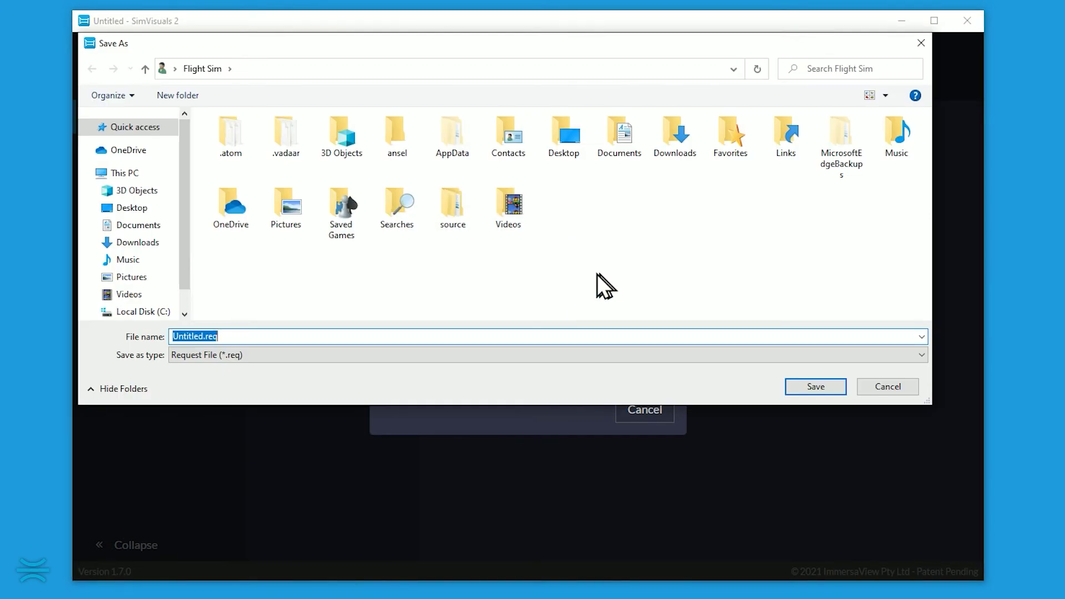
left_click(128, 216)
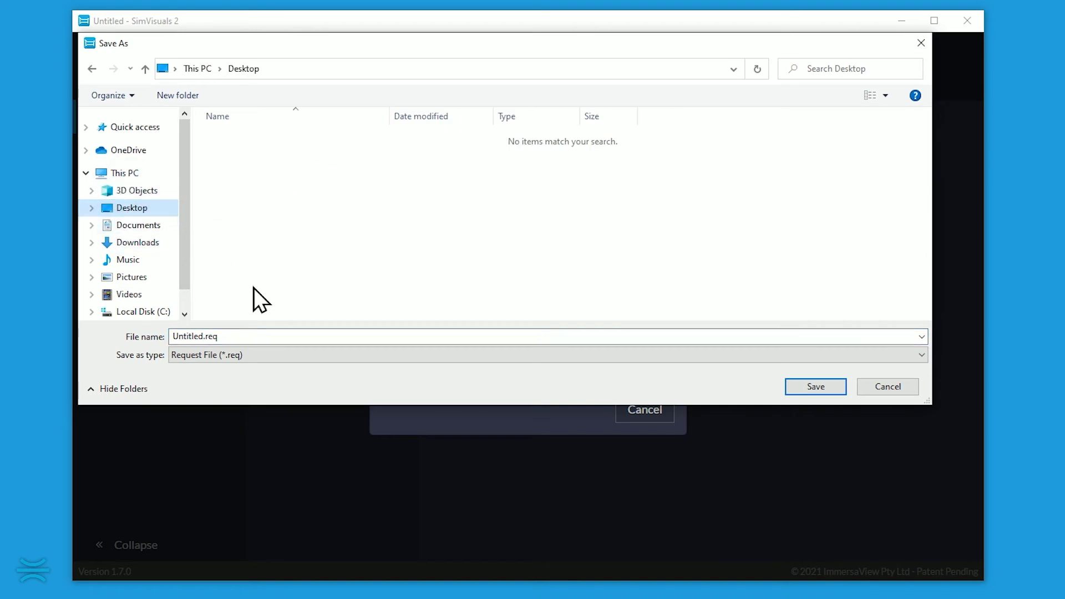
left_click(274, 338)
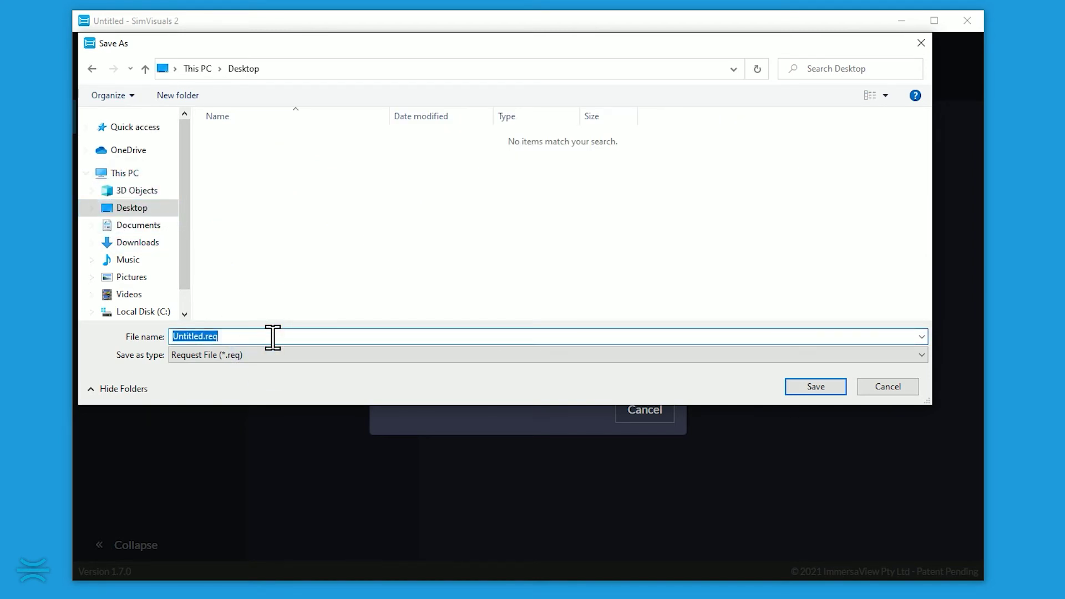
type("FlightSimulator")
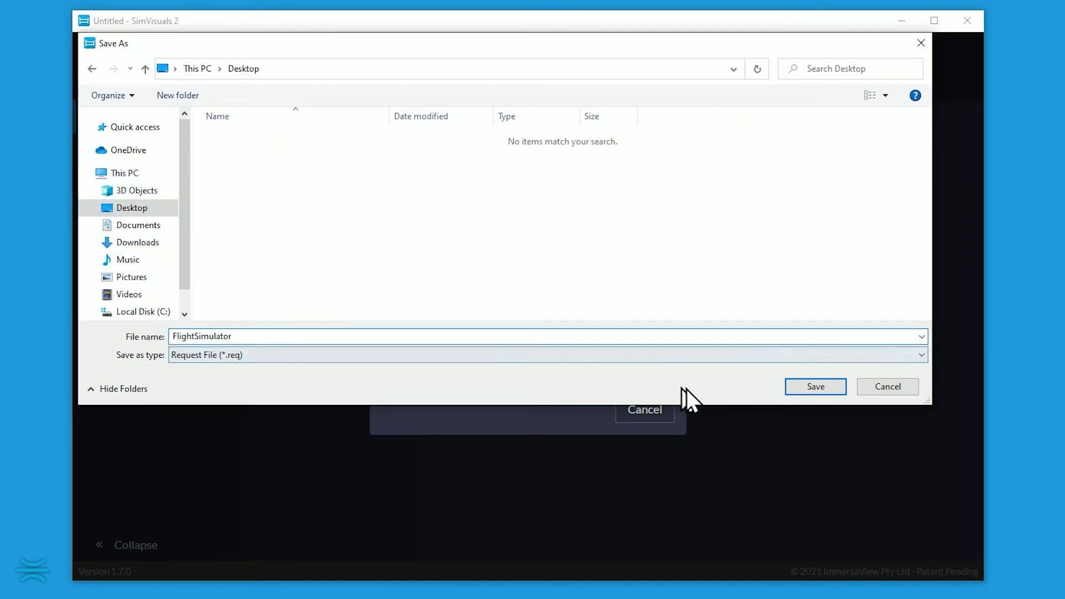
left_click(830, 394)
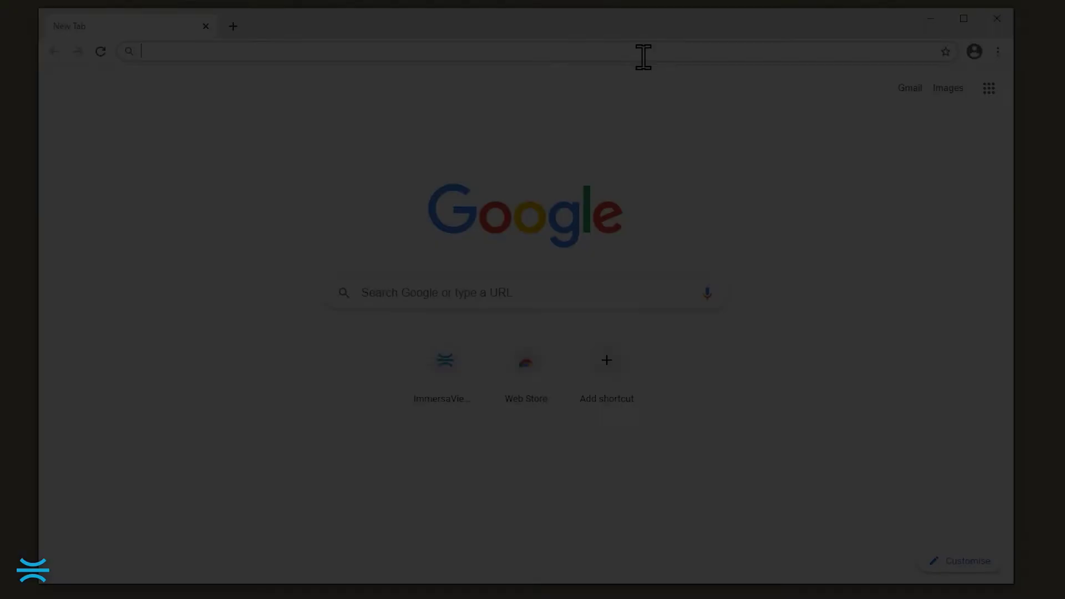
Step: Open the SimVisuals 2 licence details under Licenses on portal.immersaview.com
type("portal")
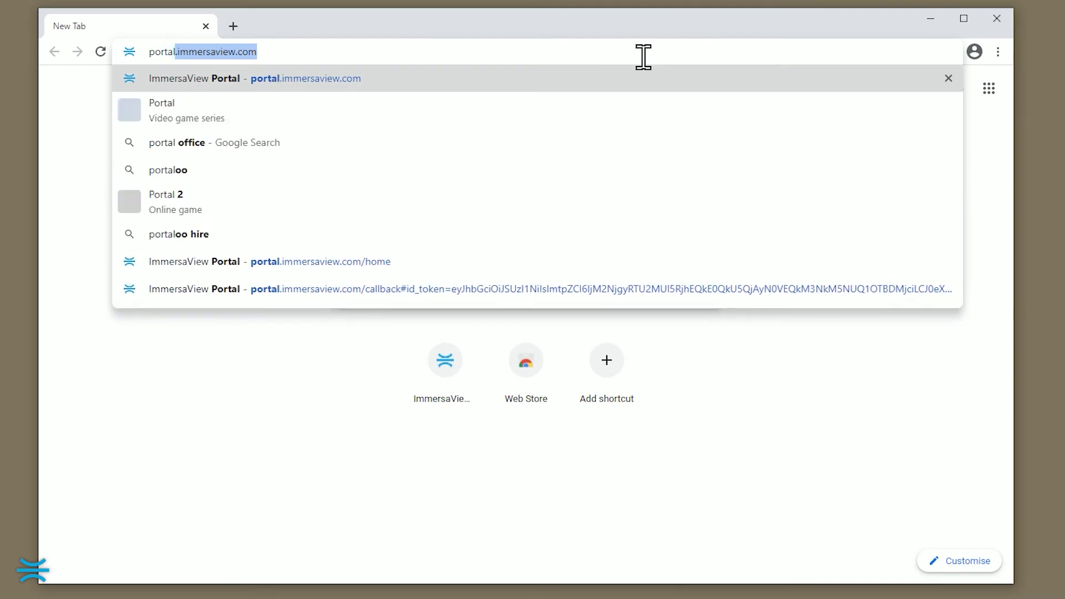
type(".immersaview.co")
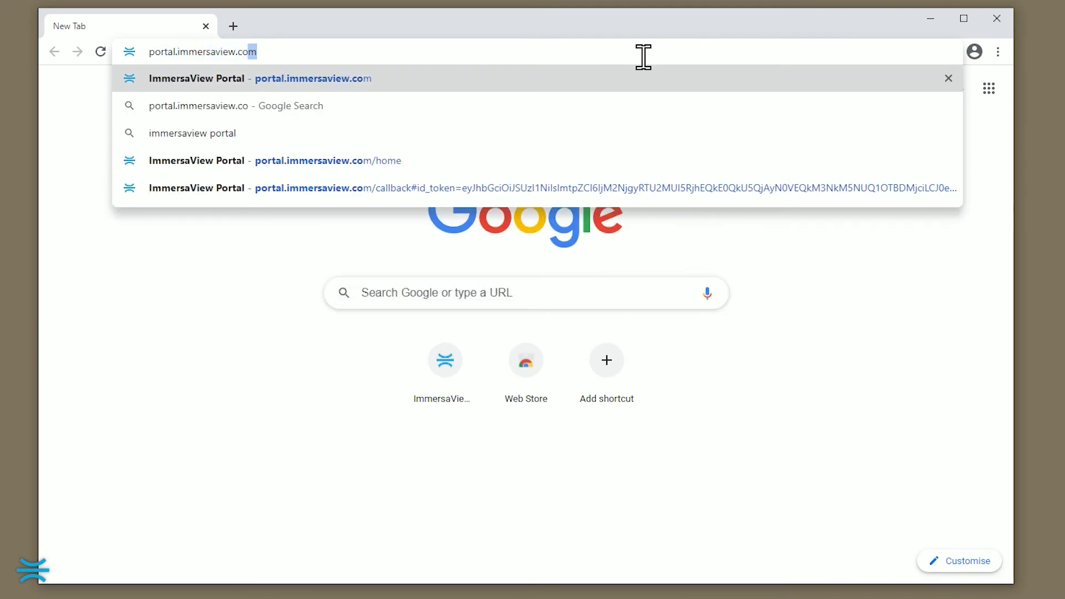
key("Return")
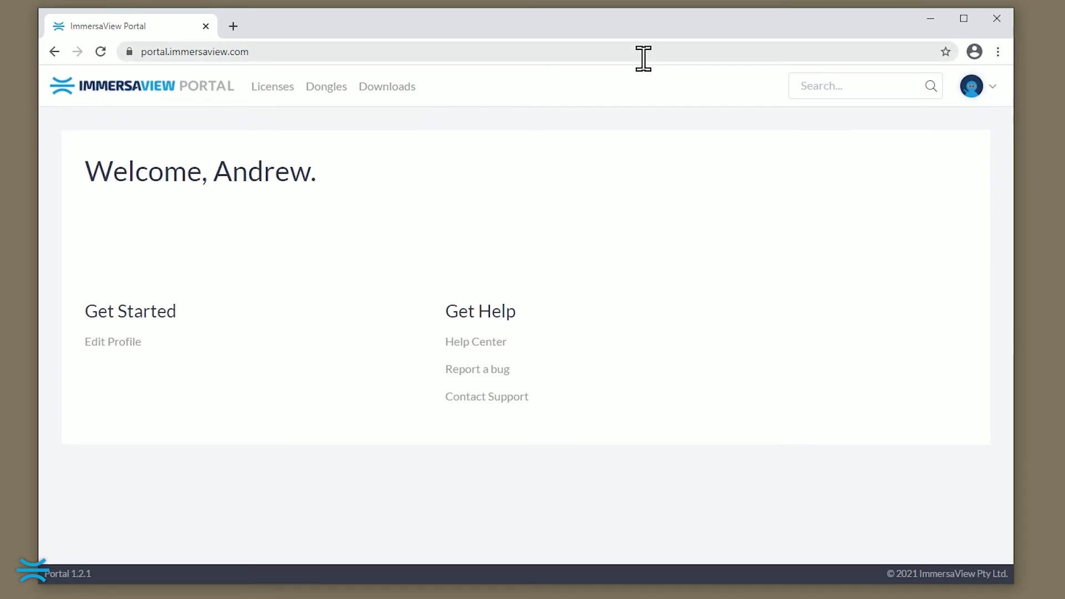
left_click(284, 92)
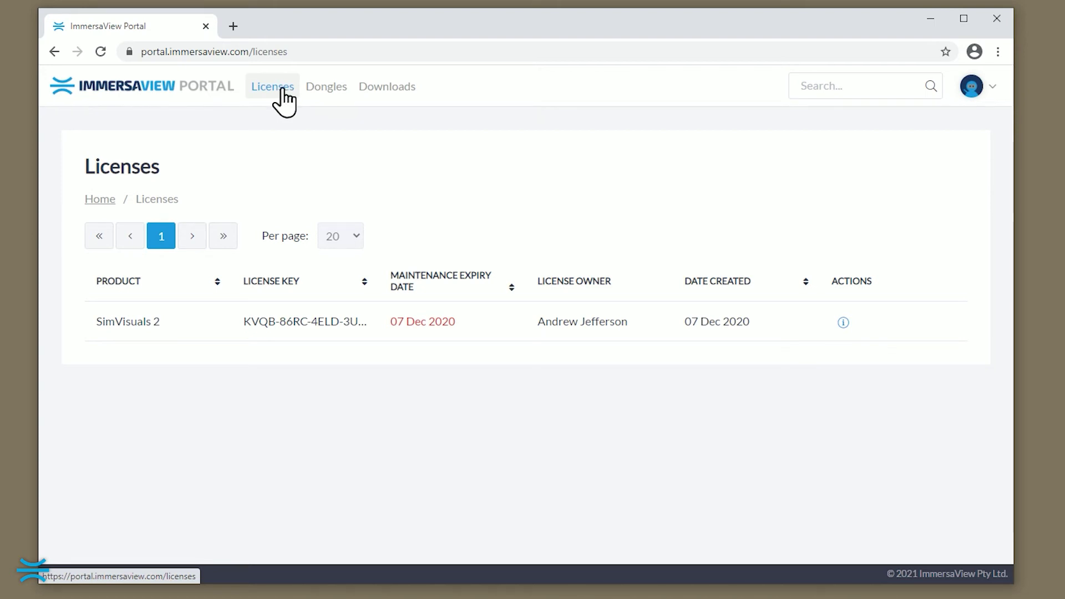
left_click(288, 322)
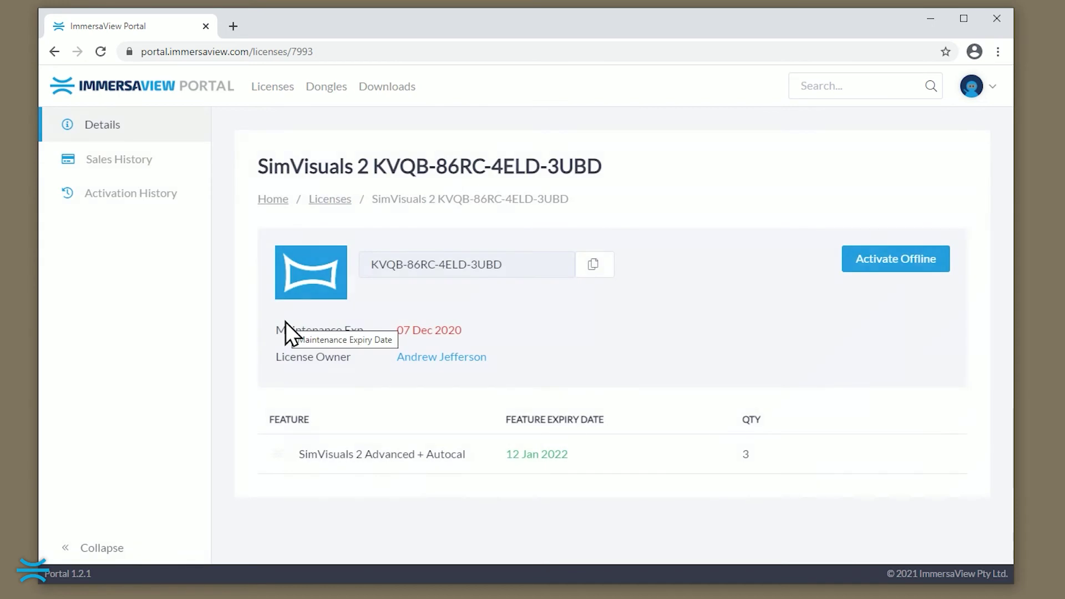
Step: Upload FlightSimulator.req and activate the licence offline to download the licence file
left_click(934, 269)
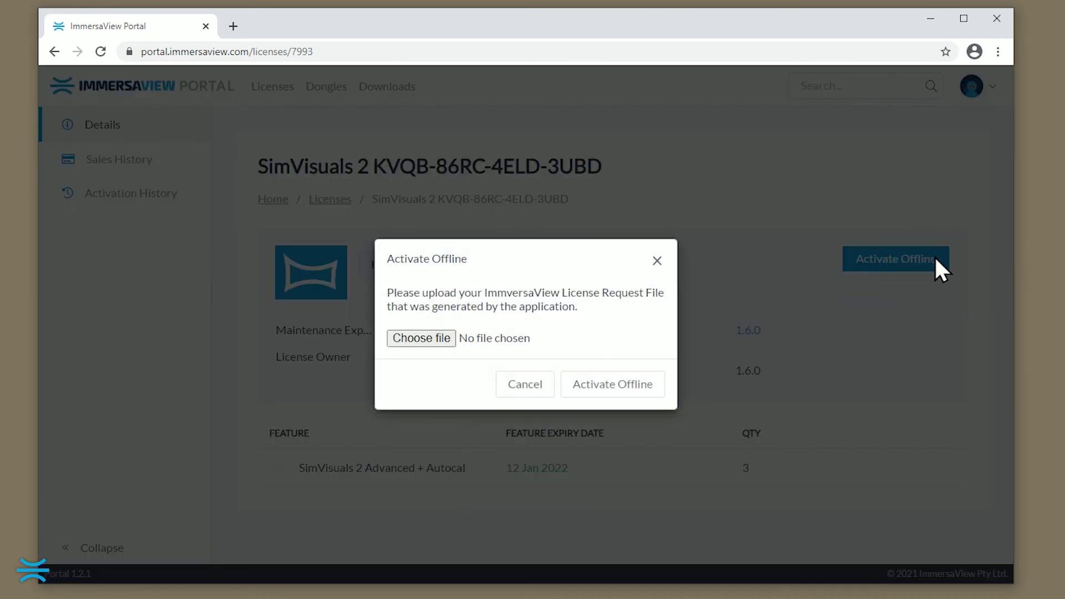
left_click(444, 341)
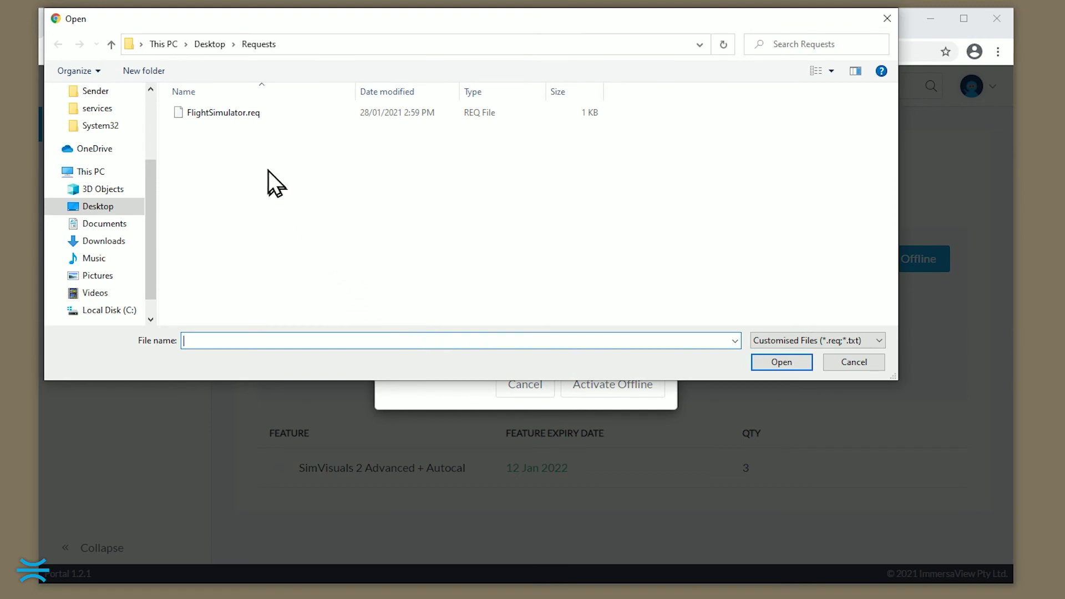
left_click(242, 112)
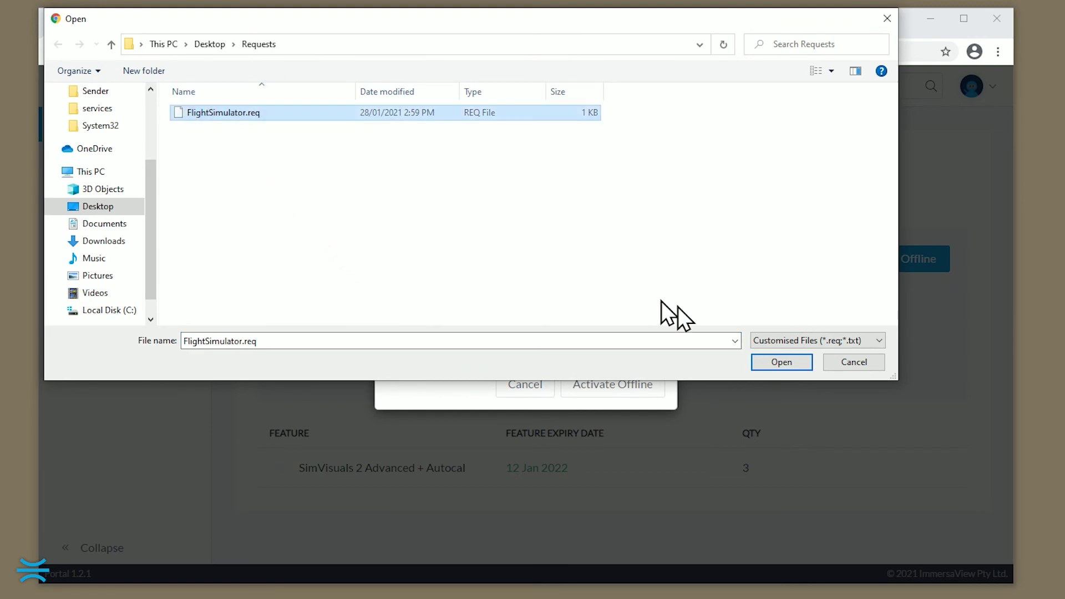
left_click(782, 361)
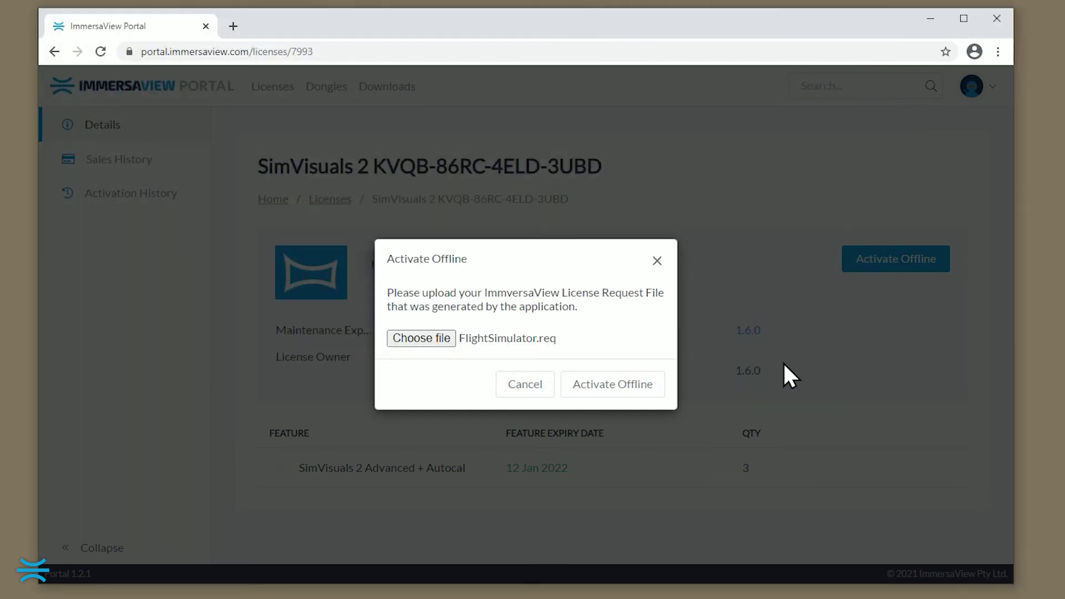
left_click(647, 383)
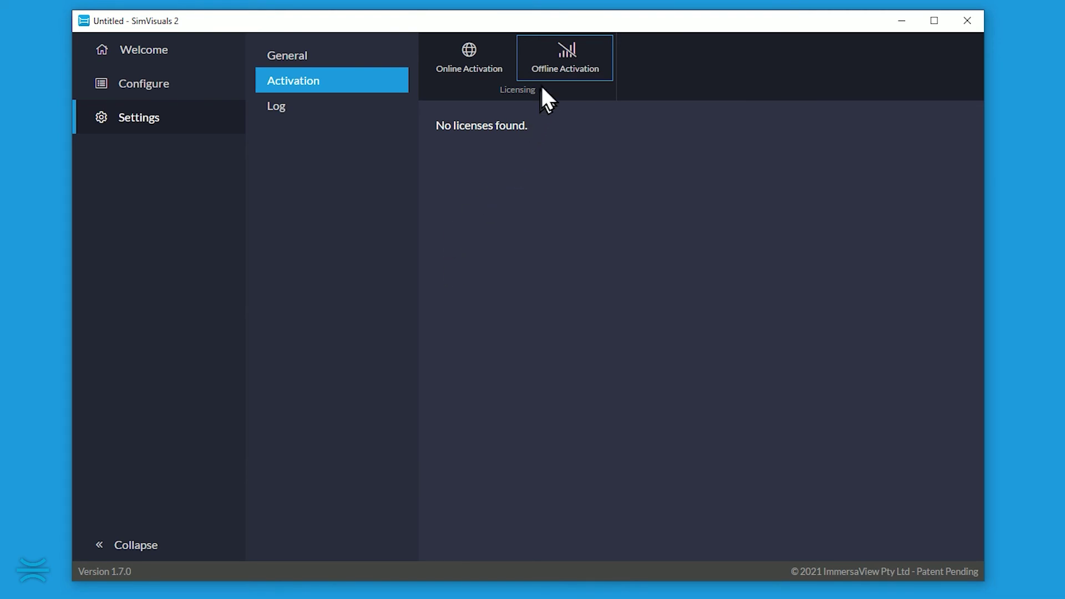
Step: Import today's .imv licence file from Downloads, activating the 3-channel Advanced + AutoCal trial
left_click(550, 64)
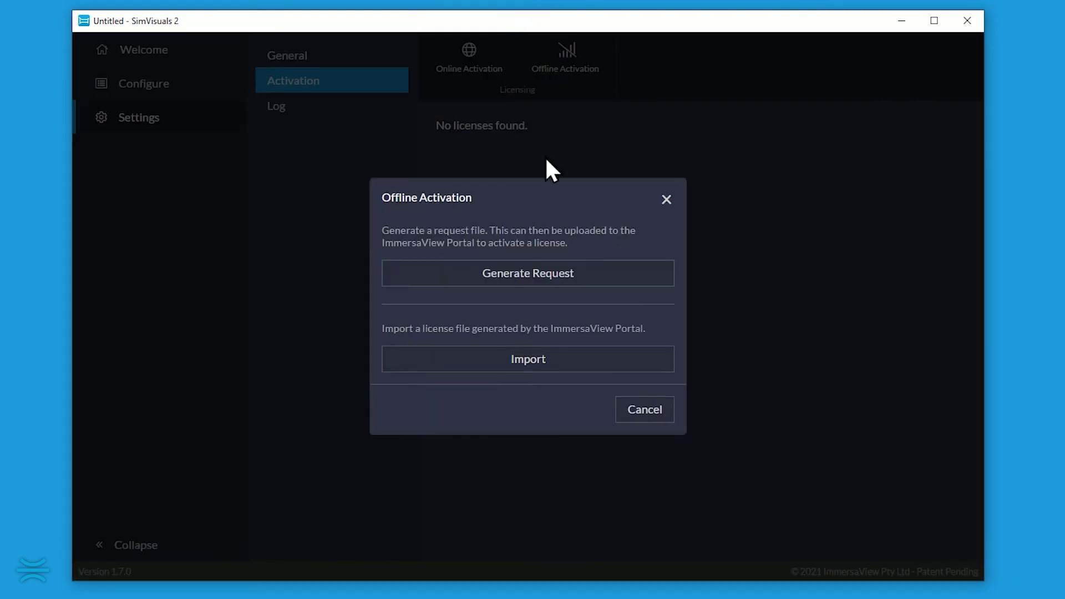
left_click(544, 360)
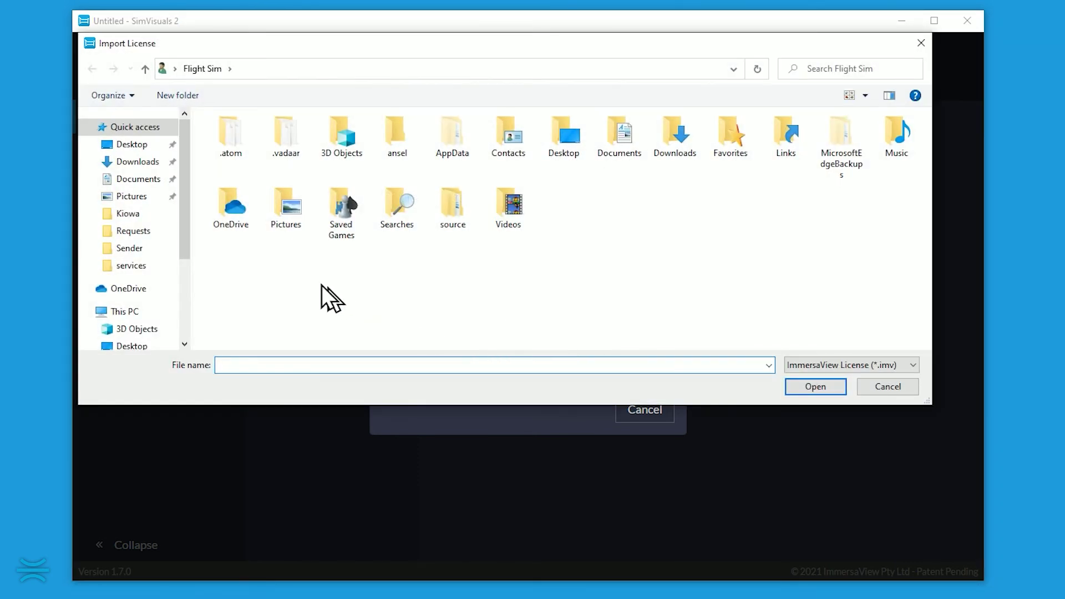
left_click(154, 165)
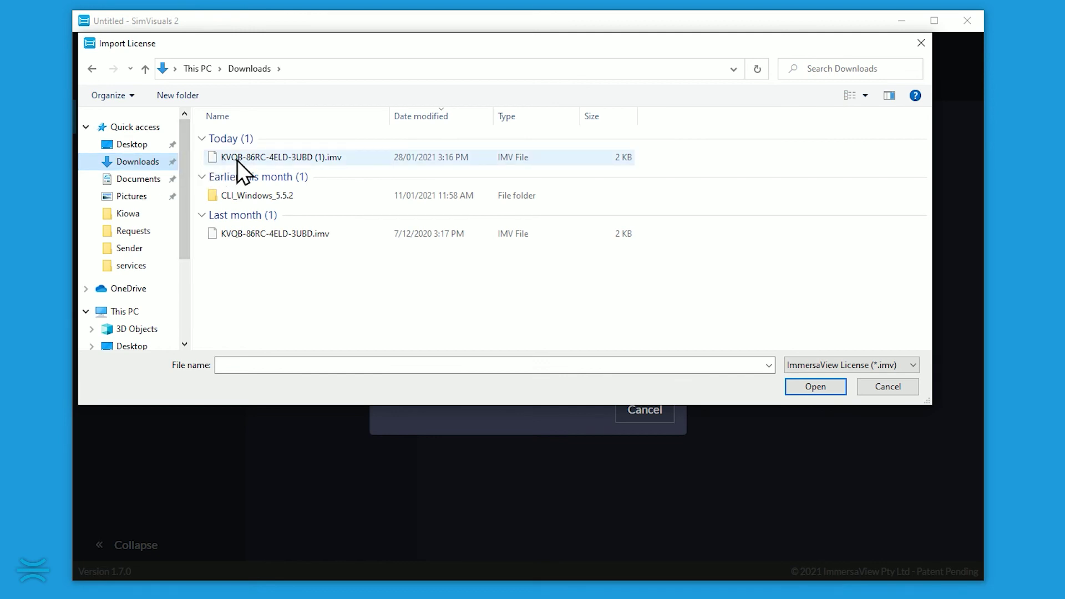
left_click(238, 161)
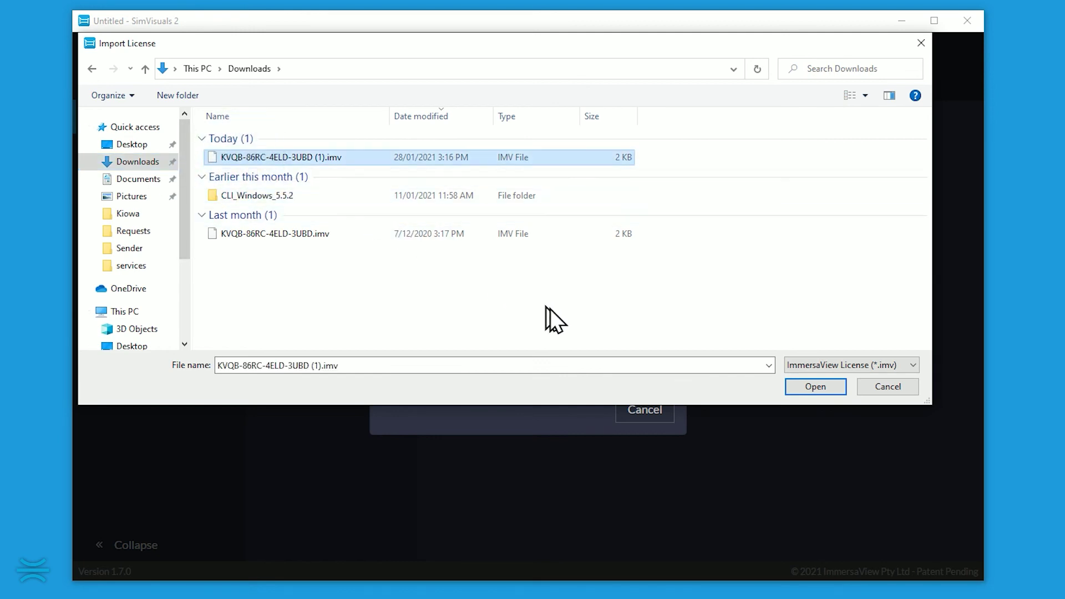
left_click(806, 387)
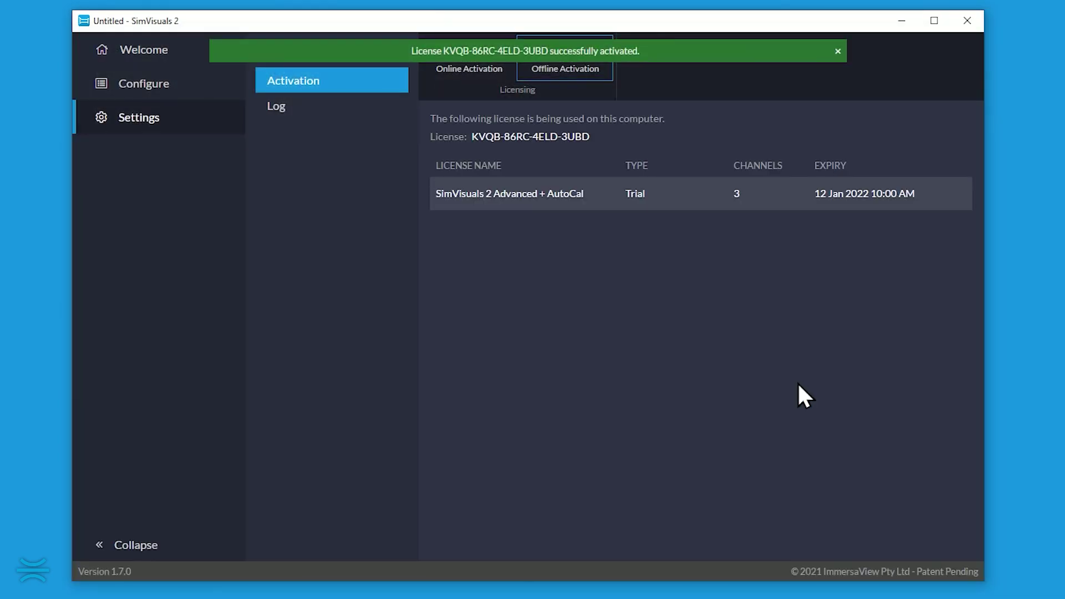